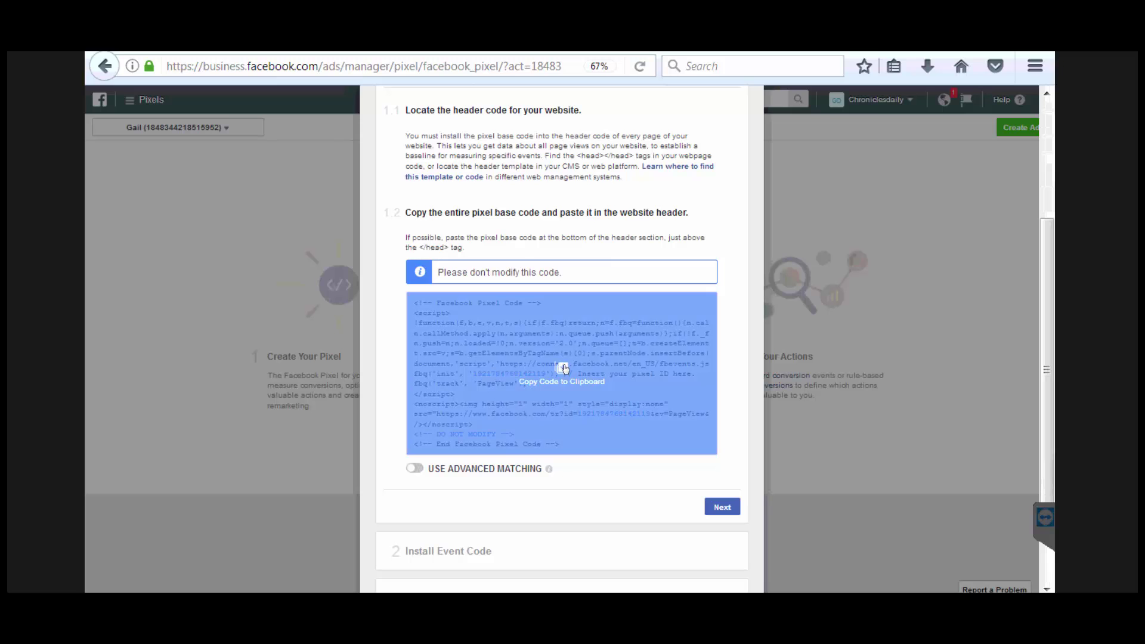
Copy the Facebook pixel base code to the clipboard, then switch to WordPress and open OptimizePress's Analytics & Tracking settings.
click(564, 368)
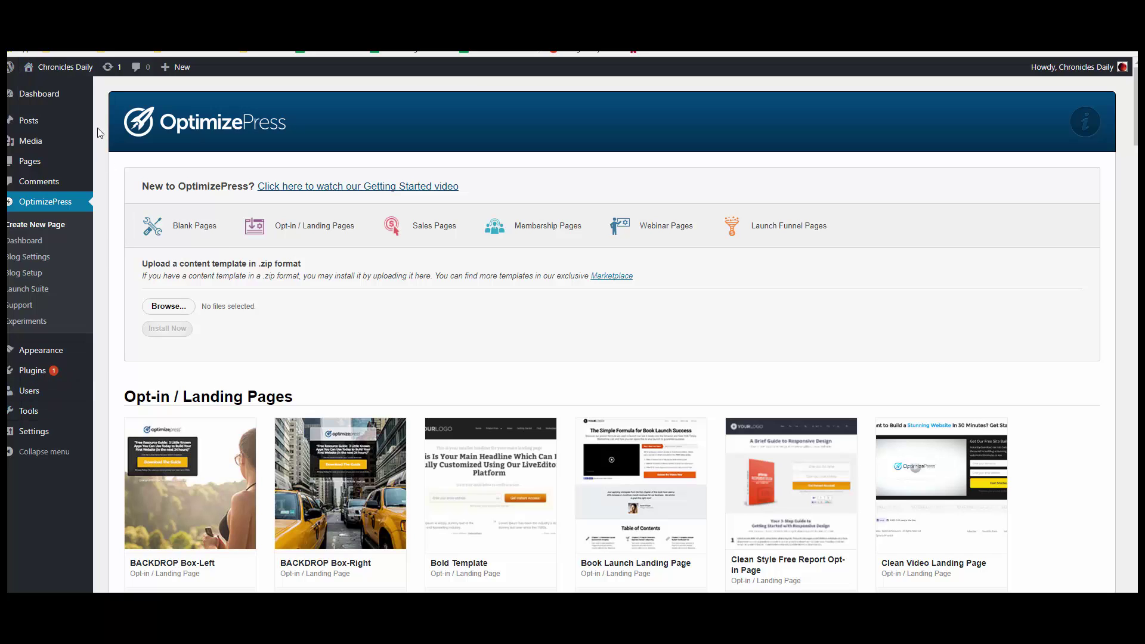
mouse_move(24, 122)
mouse_move(23, 371)
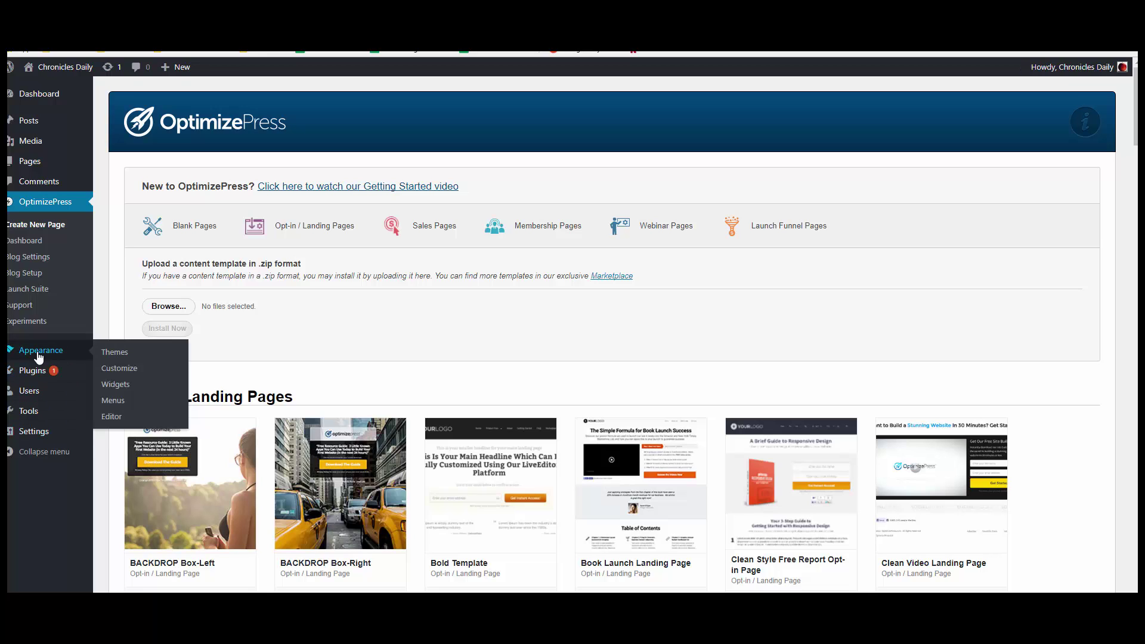
click(24, 241)
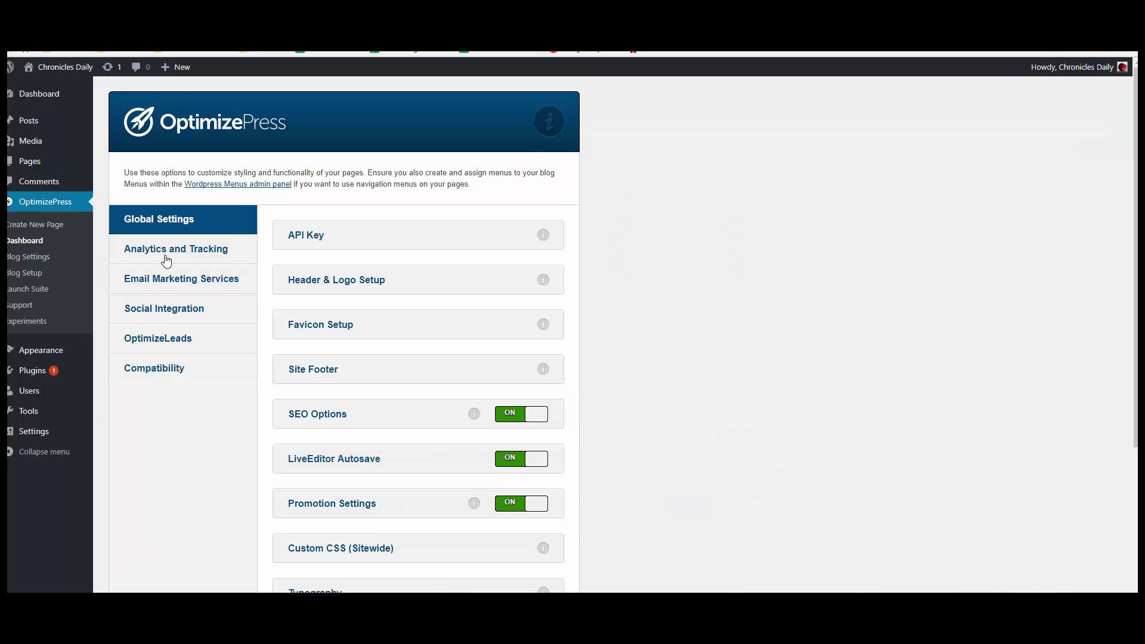
click(190, 251)
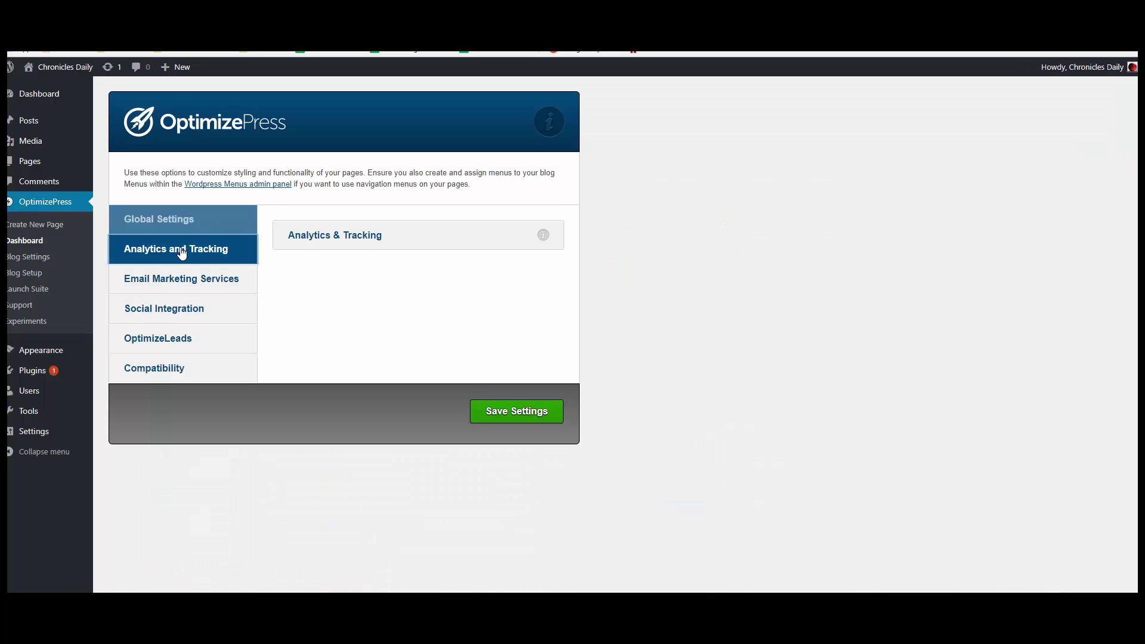
click(334, 238)
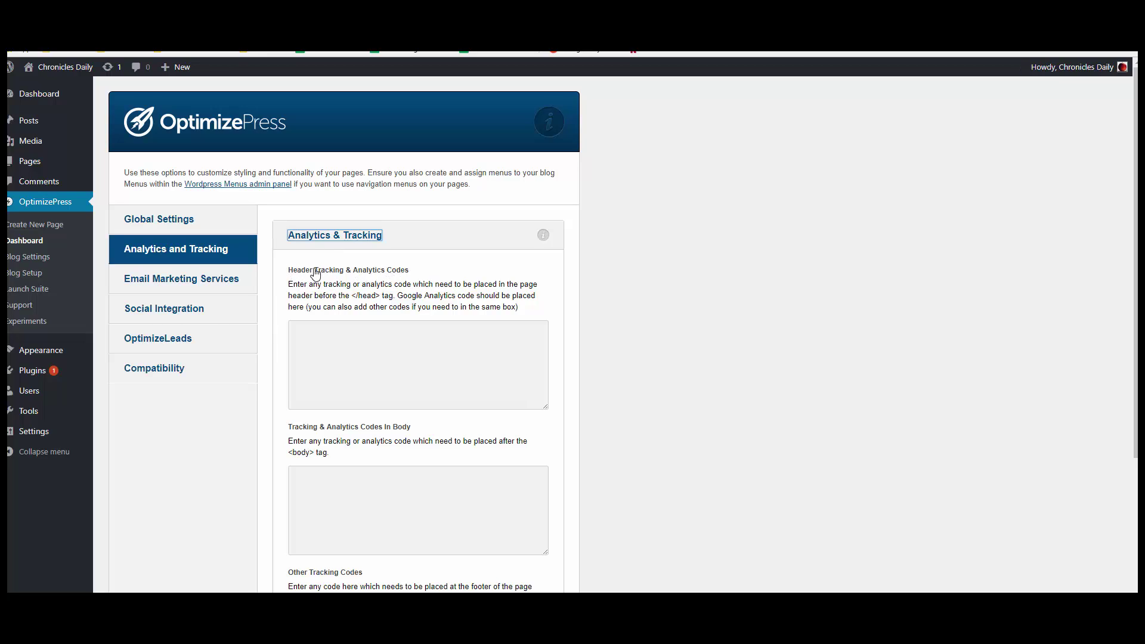
Paste the Facebook pixel base code into Header Tracking & Analytics Codes and save the settings.
click(311, 332)
right_click(309, 343)
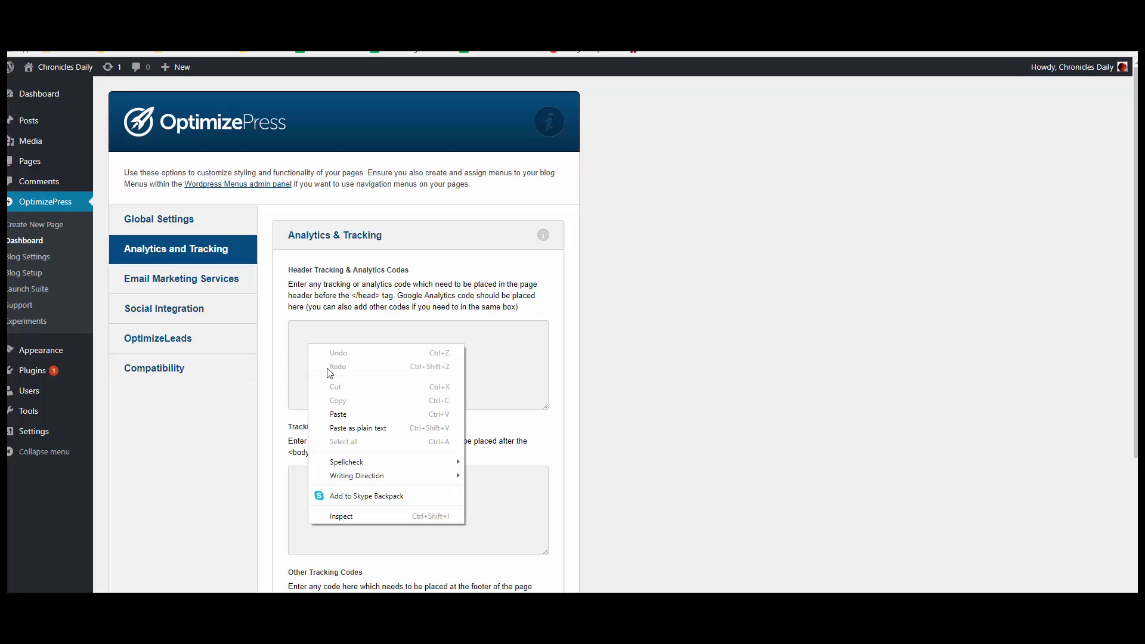
click(338, 412)
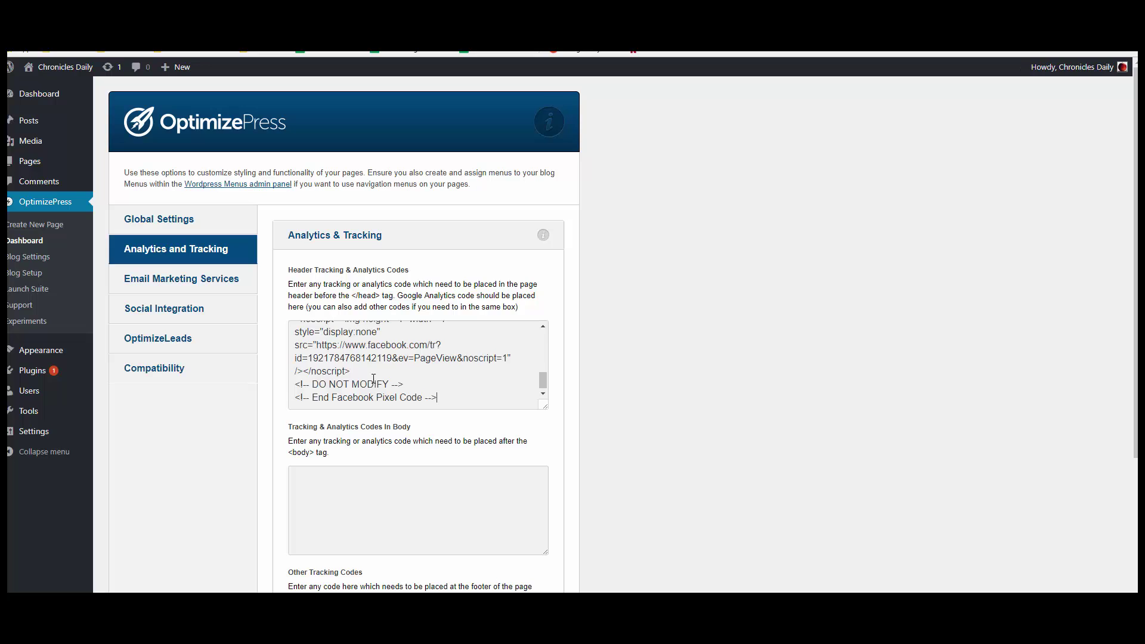
scroll(382, 387, up, 5)
scroll(397, 378, down, 2)
scroll(397, 378, down, 8)
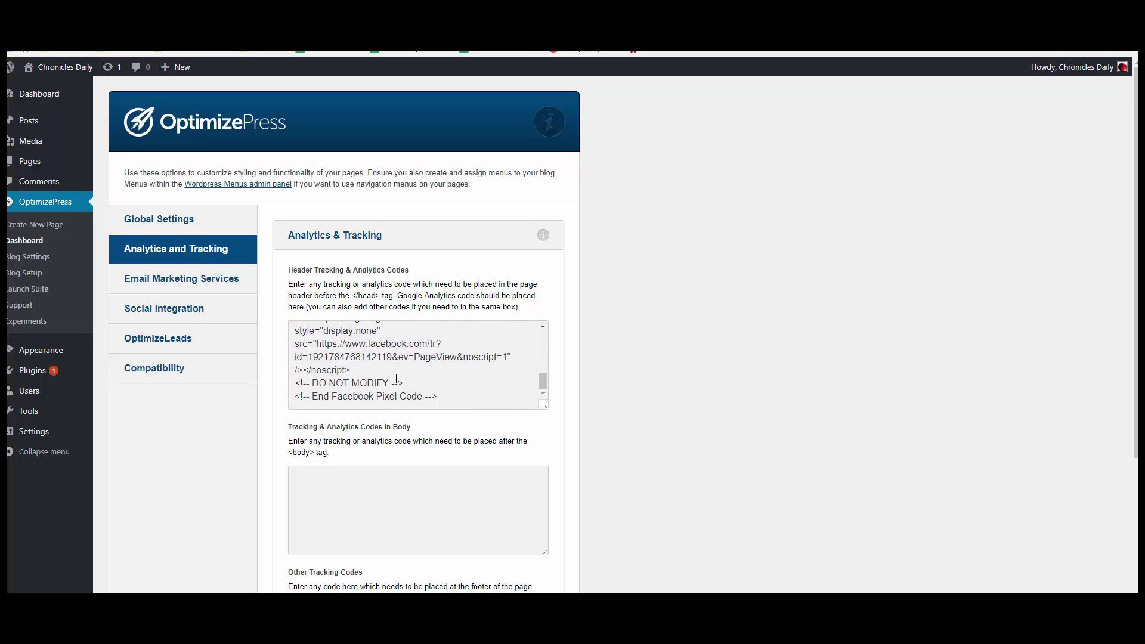
click(513, 540)
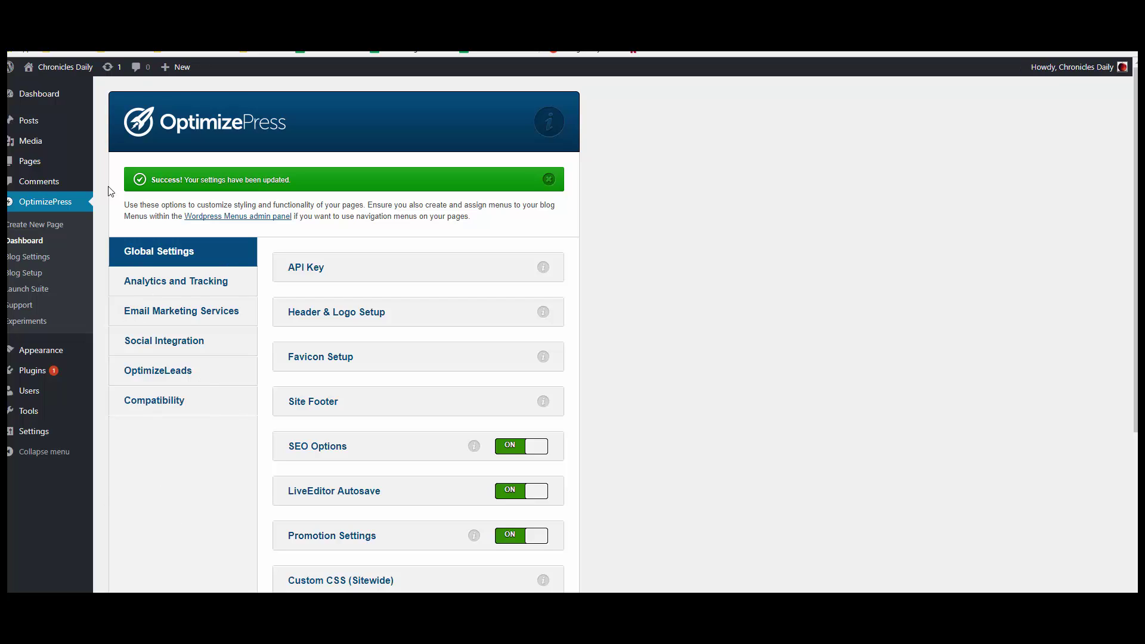
Open the OptimizePress theme's Theme Header file (header.php) in the theme editor.
mouse_move(567, 632)
mouse_move(28, 353)
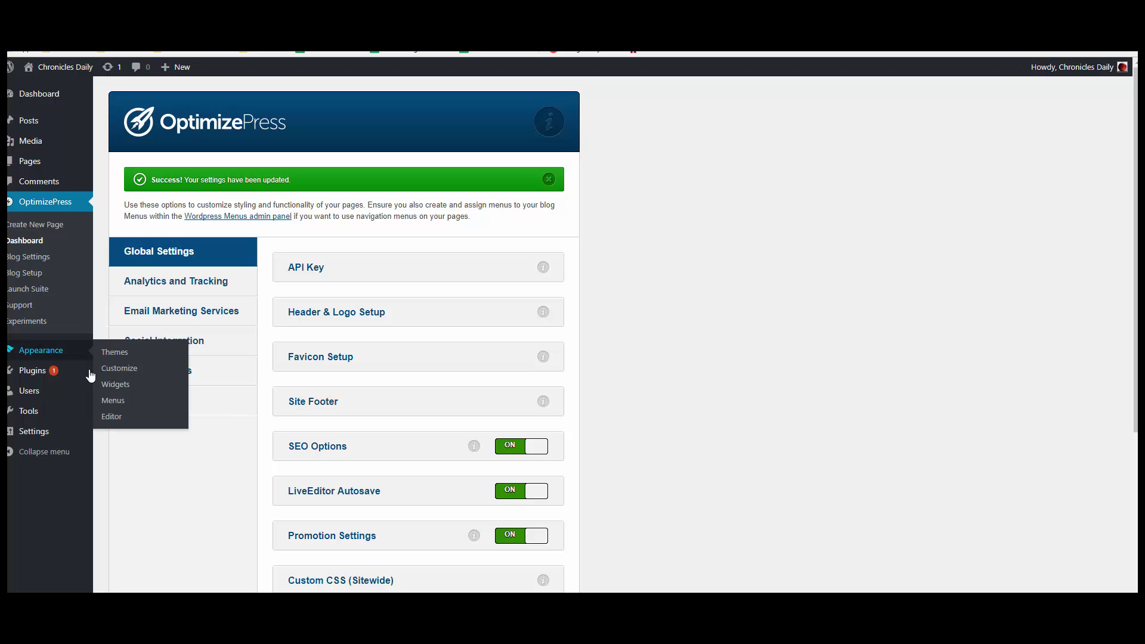
click(111, 417)
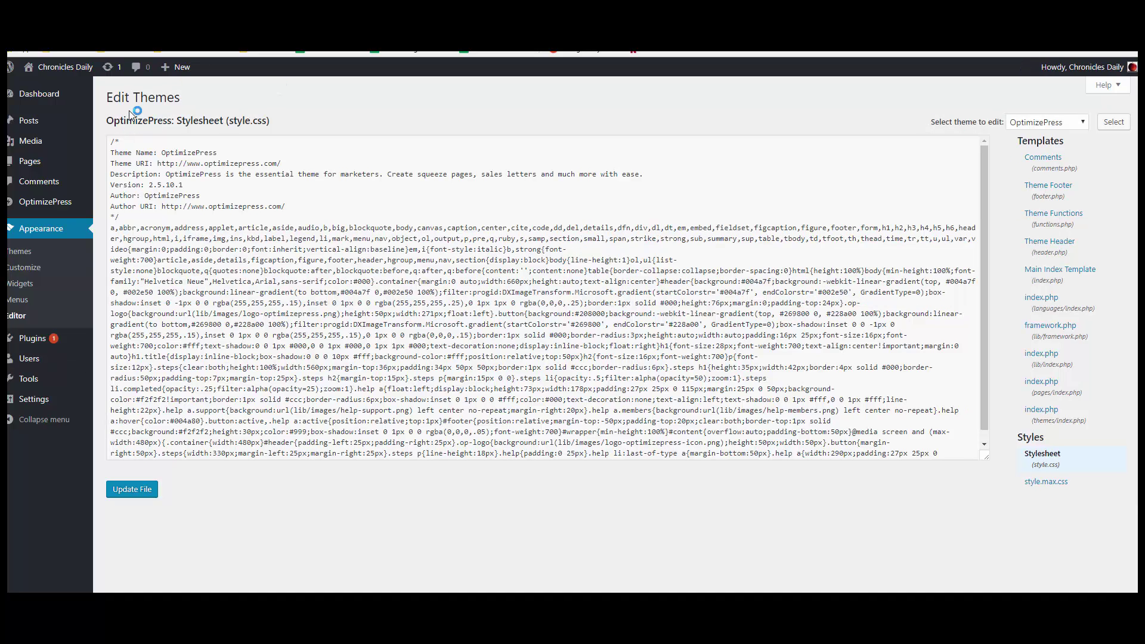
click(1051, 247)
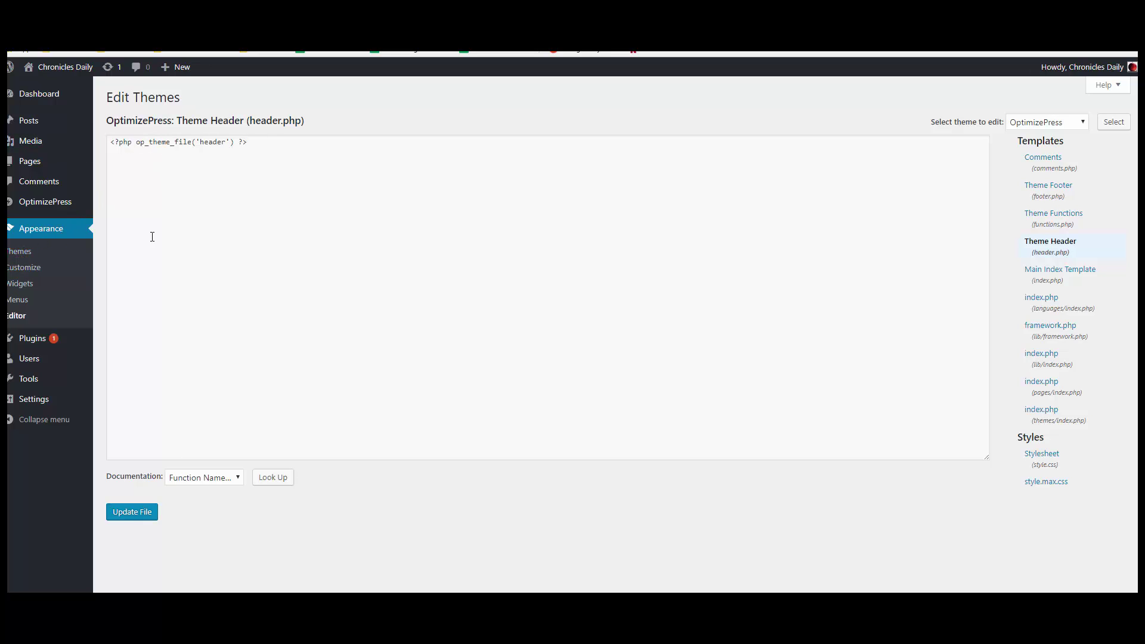
Add a </head> tag after the existing code in header.php and paste the pixel base code just before it.
drag(151, 446, 264, 457)
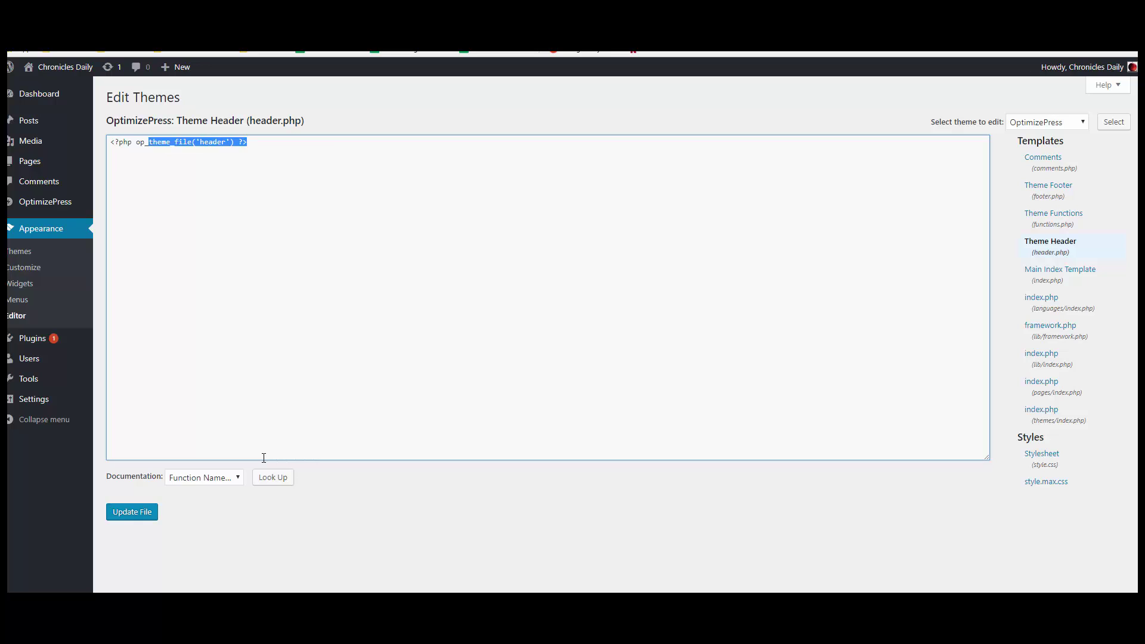
click(292, 149)
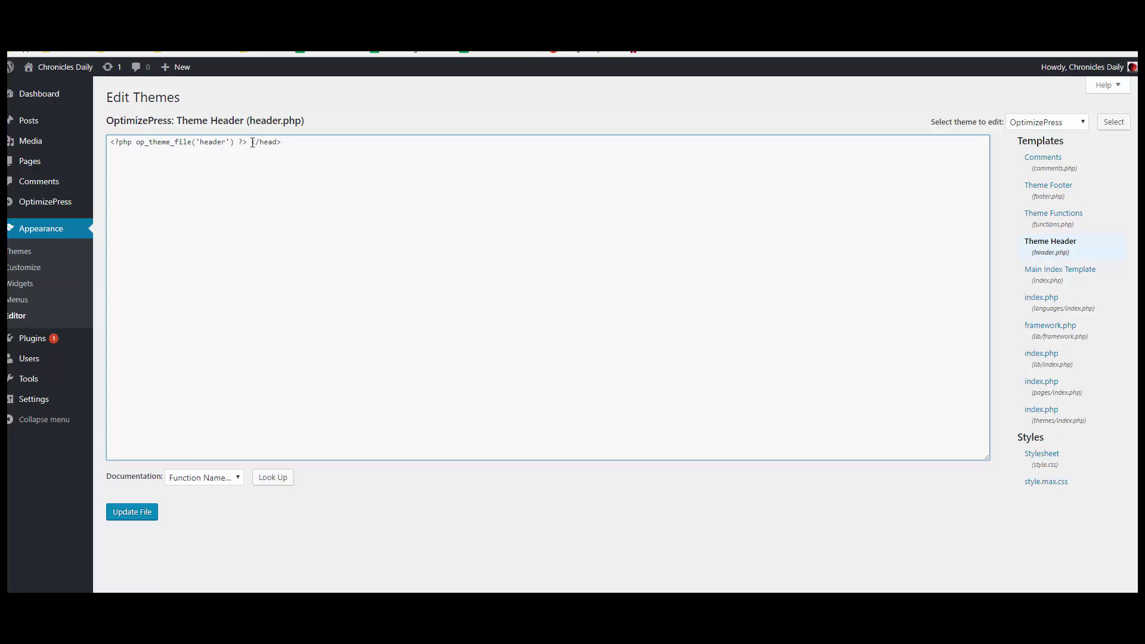
right_click(252, 143)
click(287, 214)
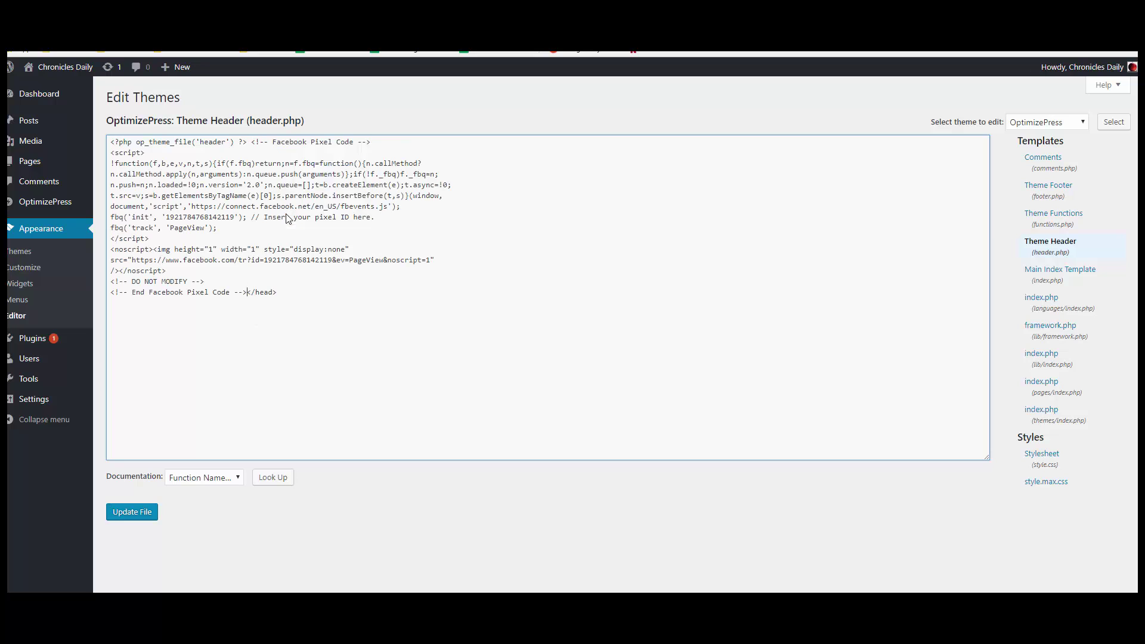
Delete the pasted pixel code and the </head> tag from header.php, keeping only the original PHP line.
drag(242, 296, 248, 143)
click(268, 288)
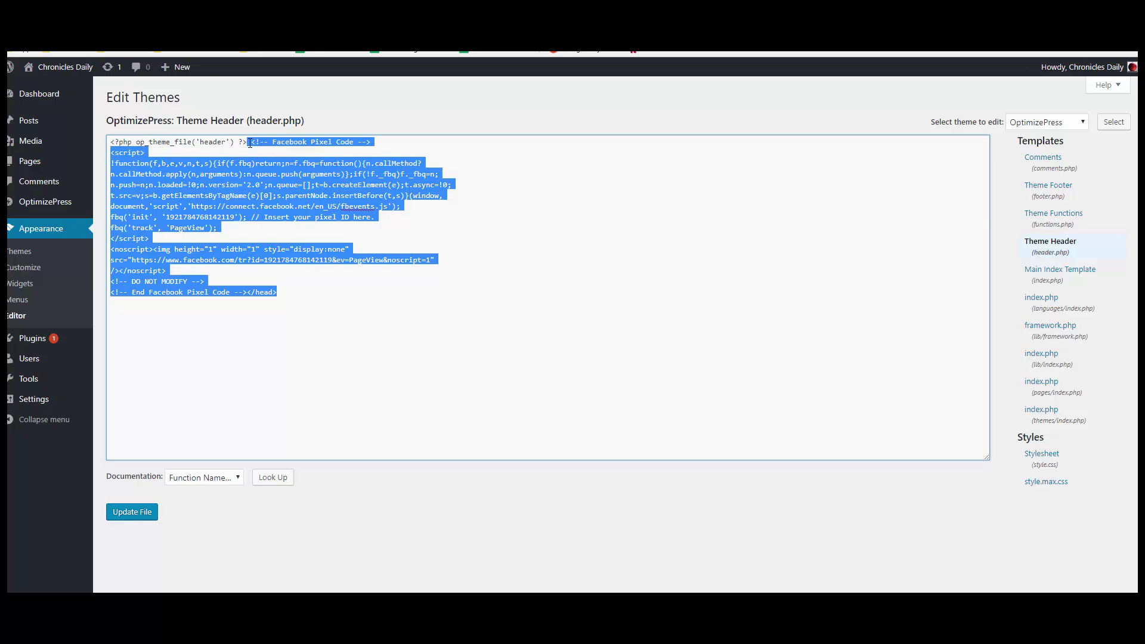
key(BackSpace)
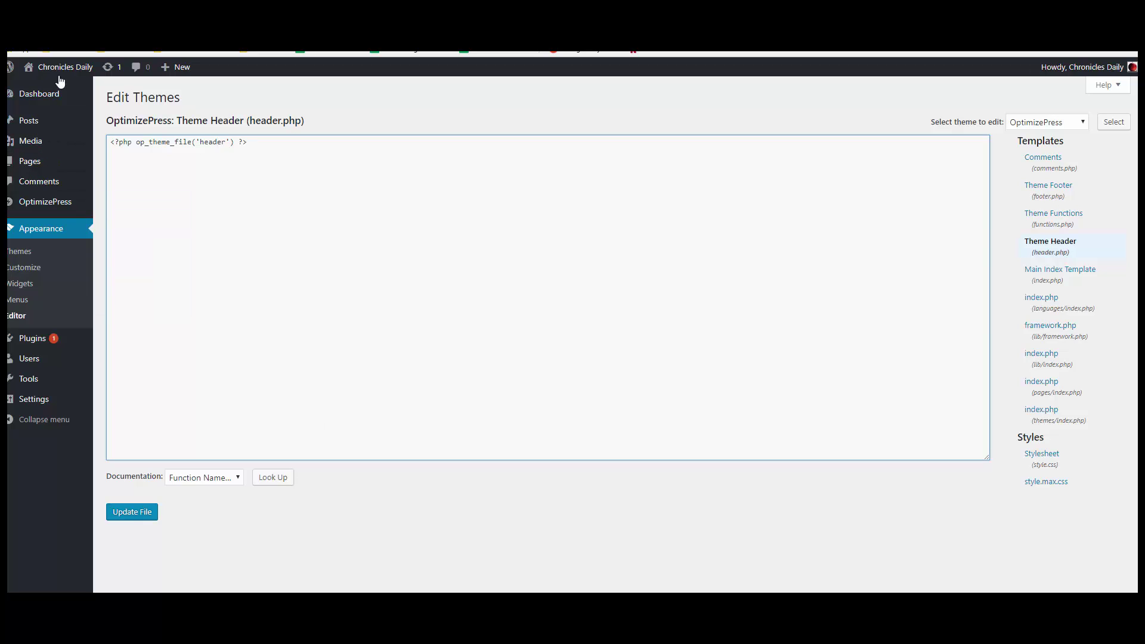
mouse_move(62, 80)
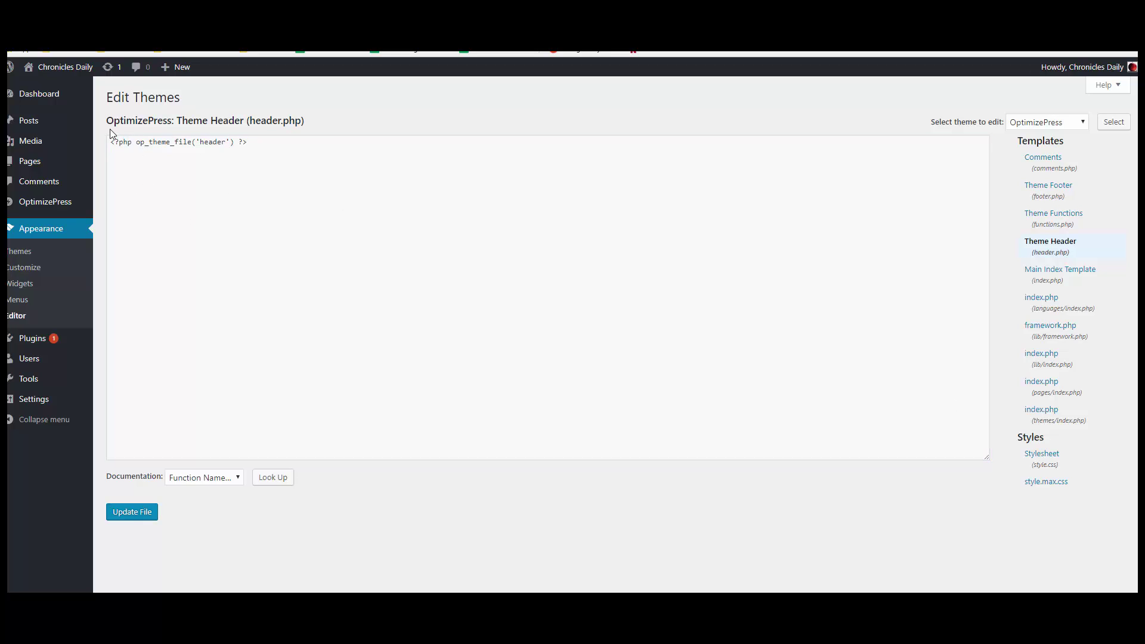
drag(106, 120, 301, 120)
click(286, 123)
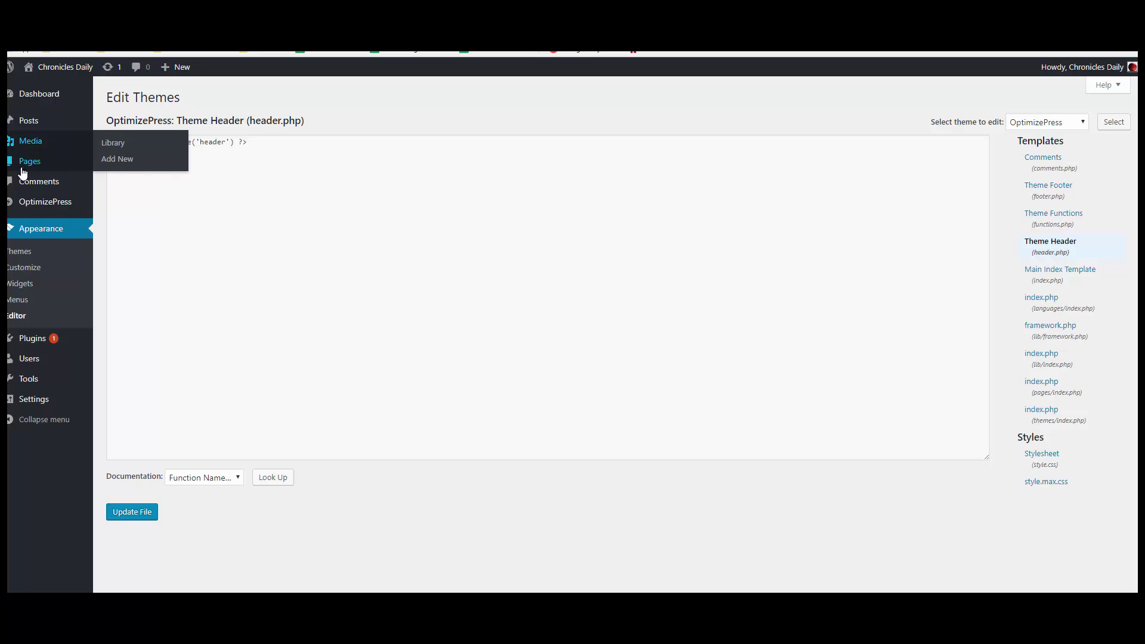
Start a new WordPress page titled "thanks page".
mouse_move(23, 166)
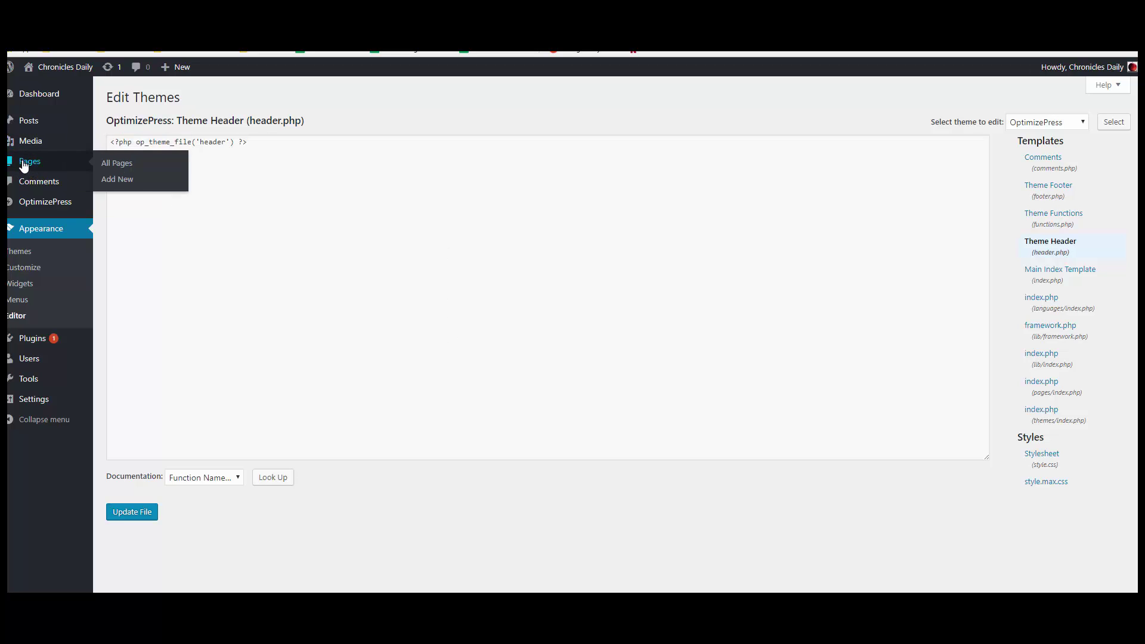
click(108, 181)
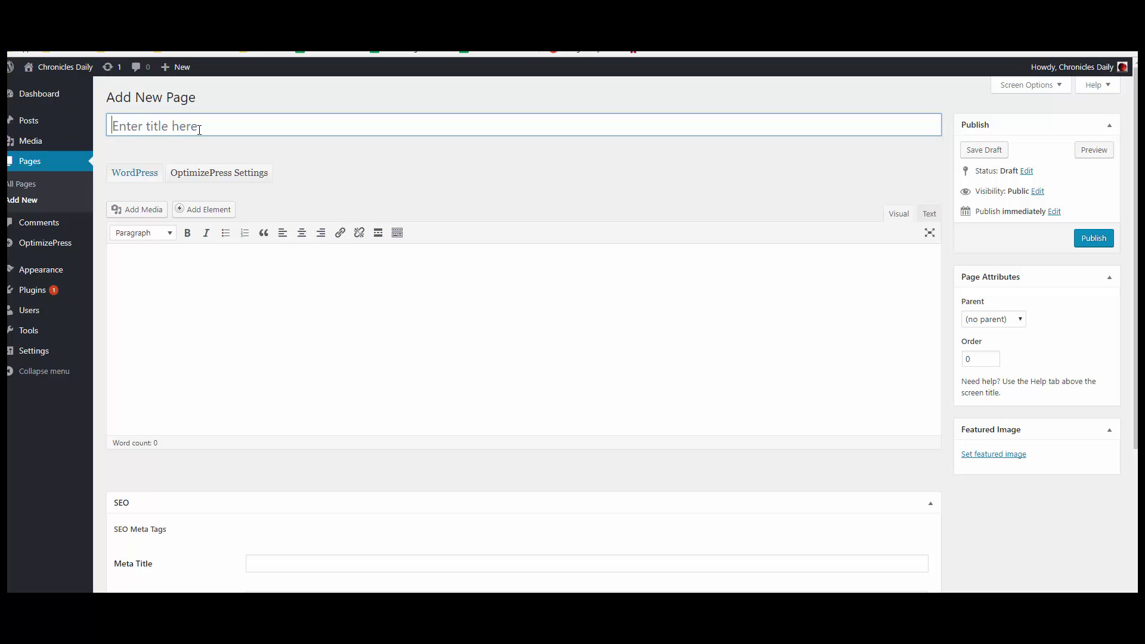
text(thanks page)
Leave the unsaved page and start a new OptimizePress page from the Free Guide Download Page thank-you template.
mouse_move(51, 248)
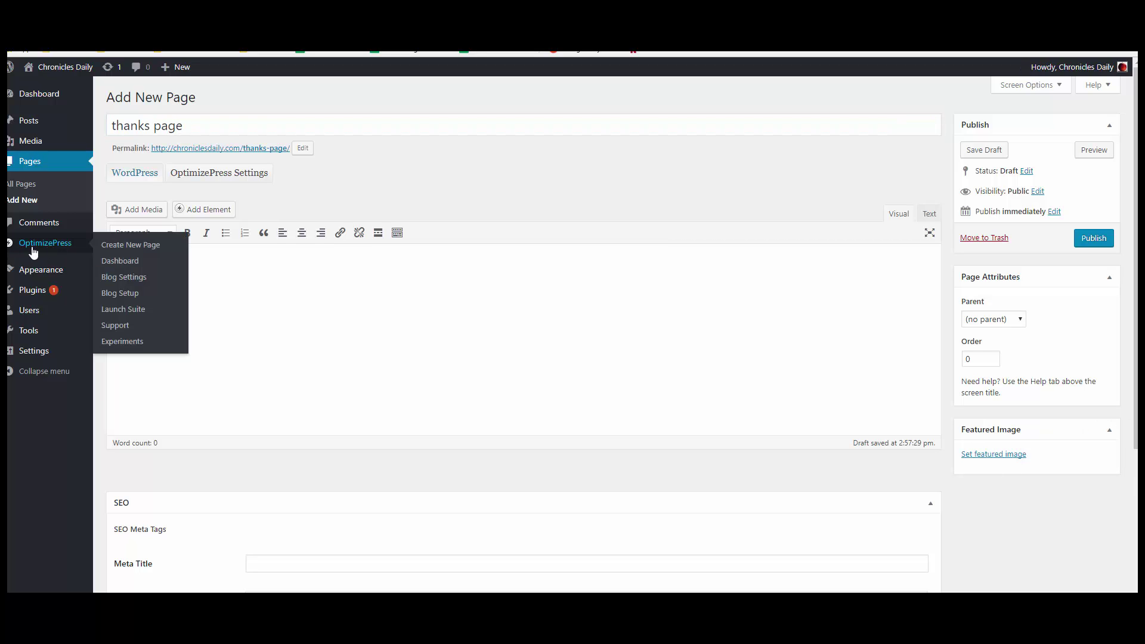
click(124, 251)
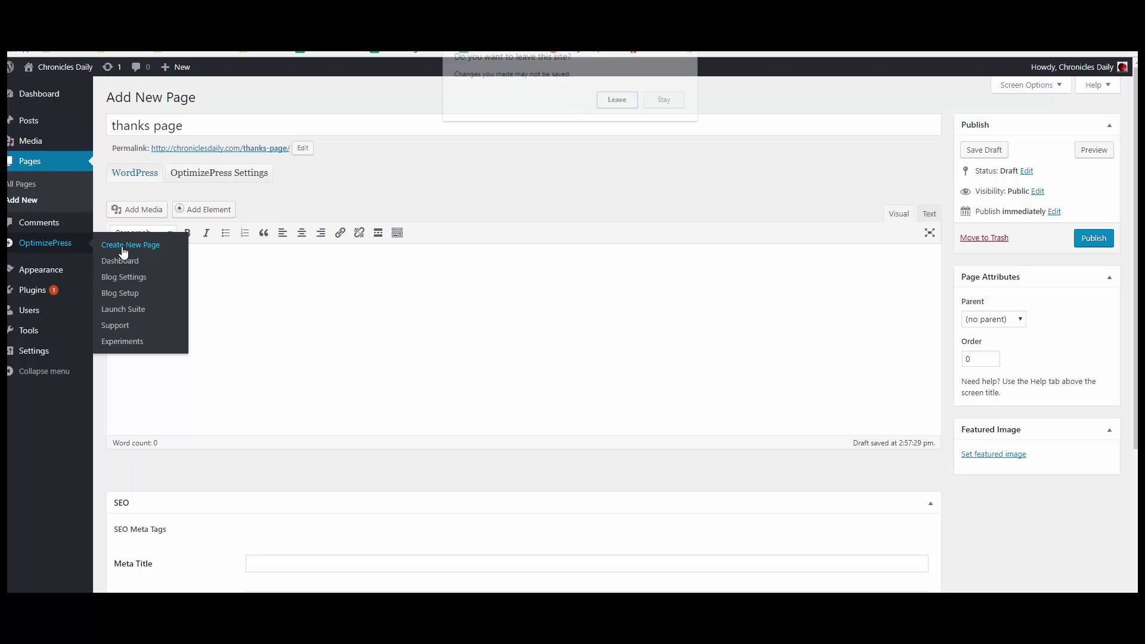
click(623, 100)
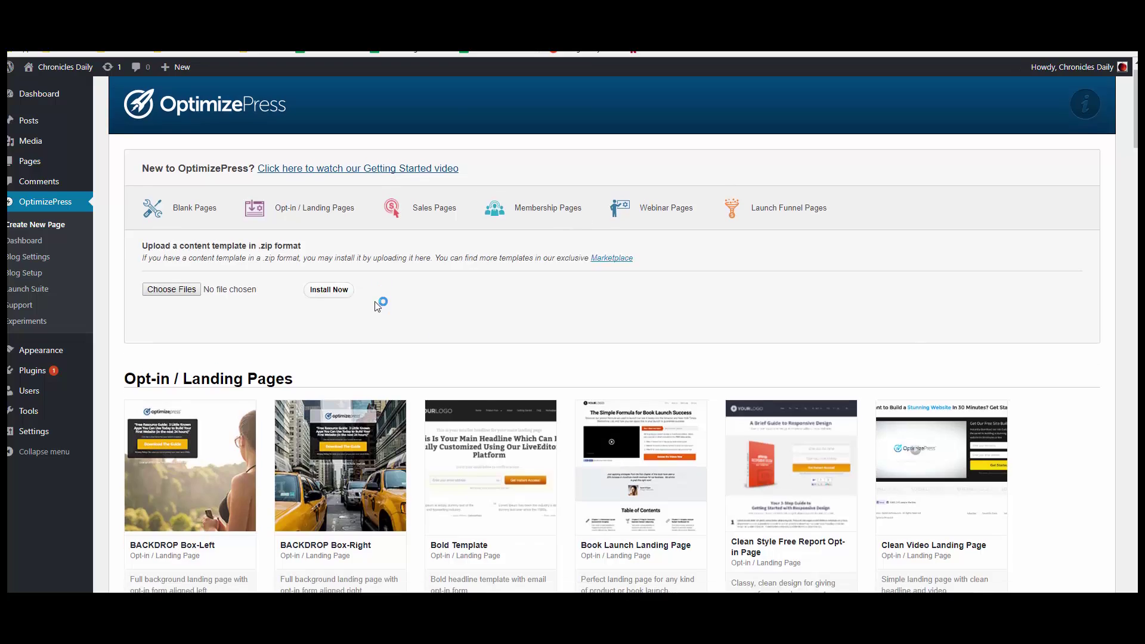
scroll(377, 306, down, 3)
scroll(402, 296, down, 14)
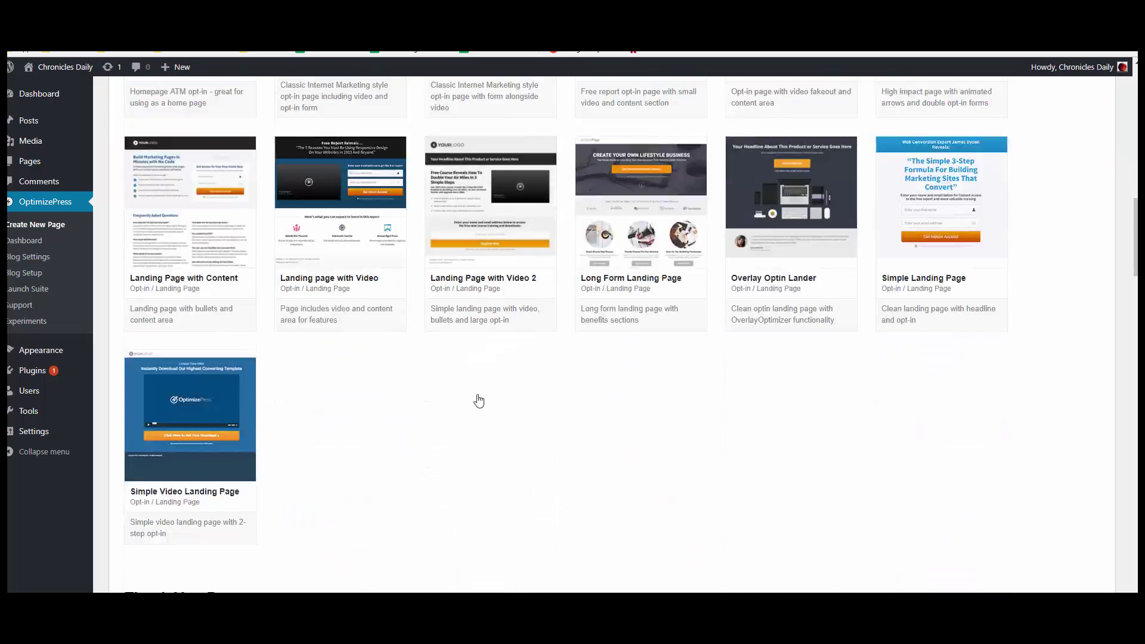
scroll(479, 401, down, 10)
scroll(418, 310, up, 4)
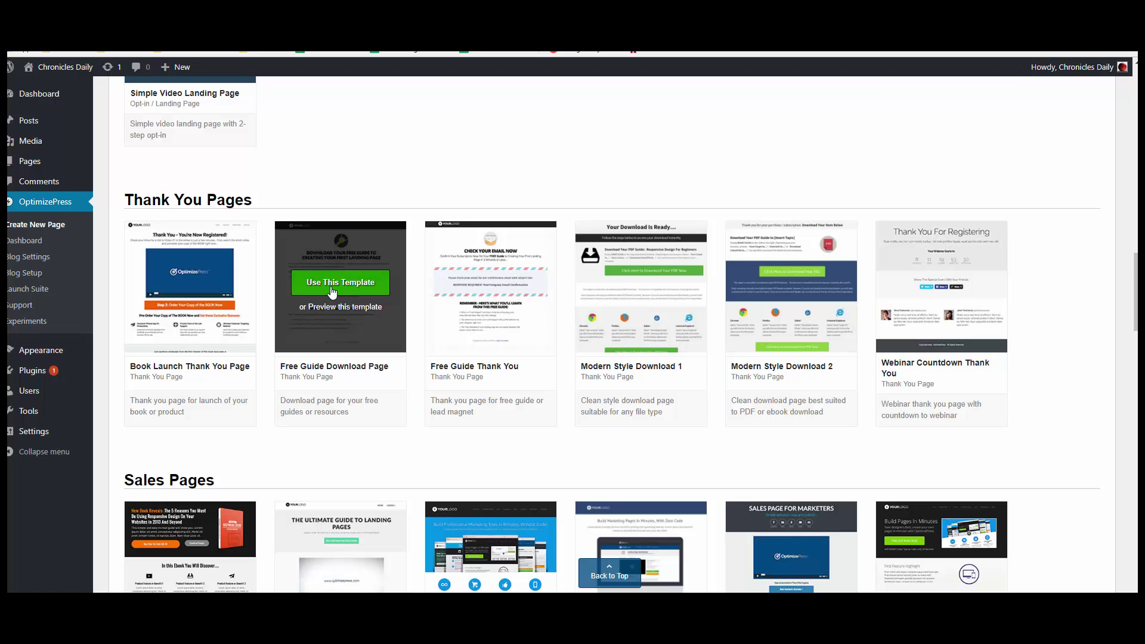
click(338, 287)
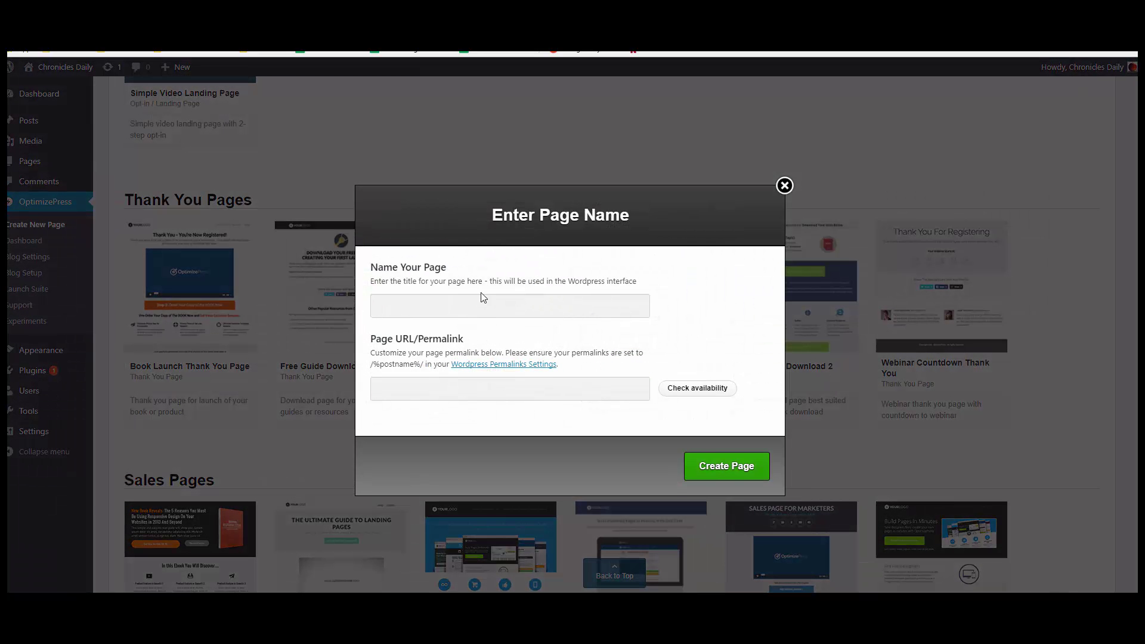
Name the page "testinbg" with the permalink "testinng" and create it.
text(testinbg)
click(405, 389)
key(BackSpace)
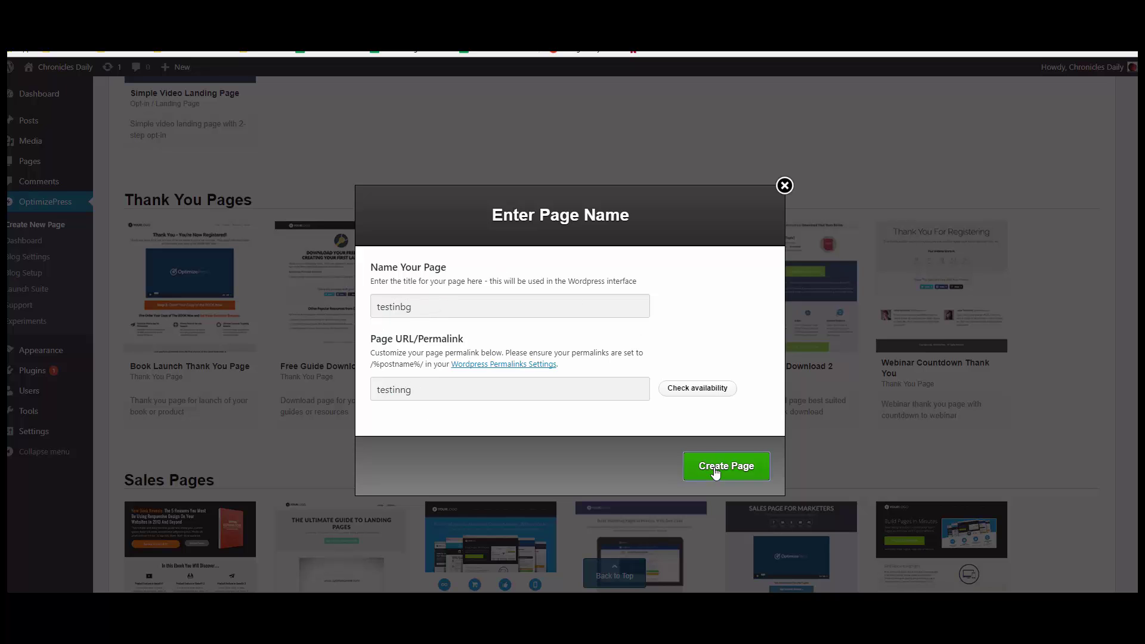
click(716, 471)
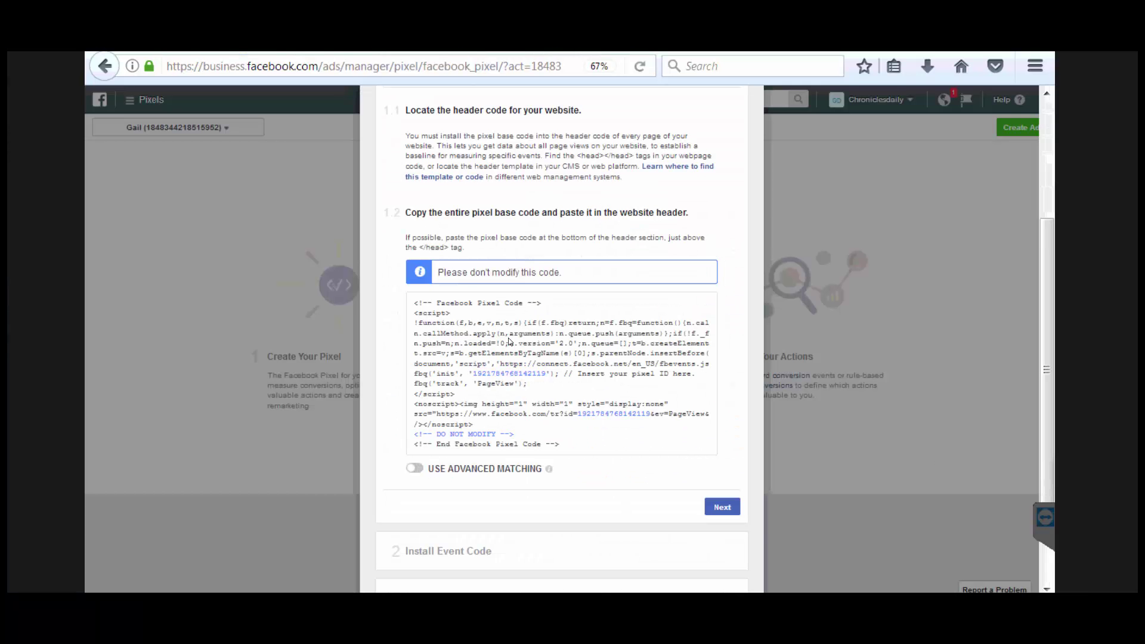
Switch to the Facebook pixel setup and copy the recommended Lead event code from Install Event Code to the clipboard.
scroll(477, 478, down, 3)
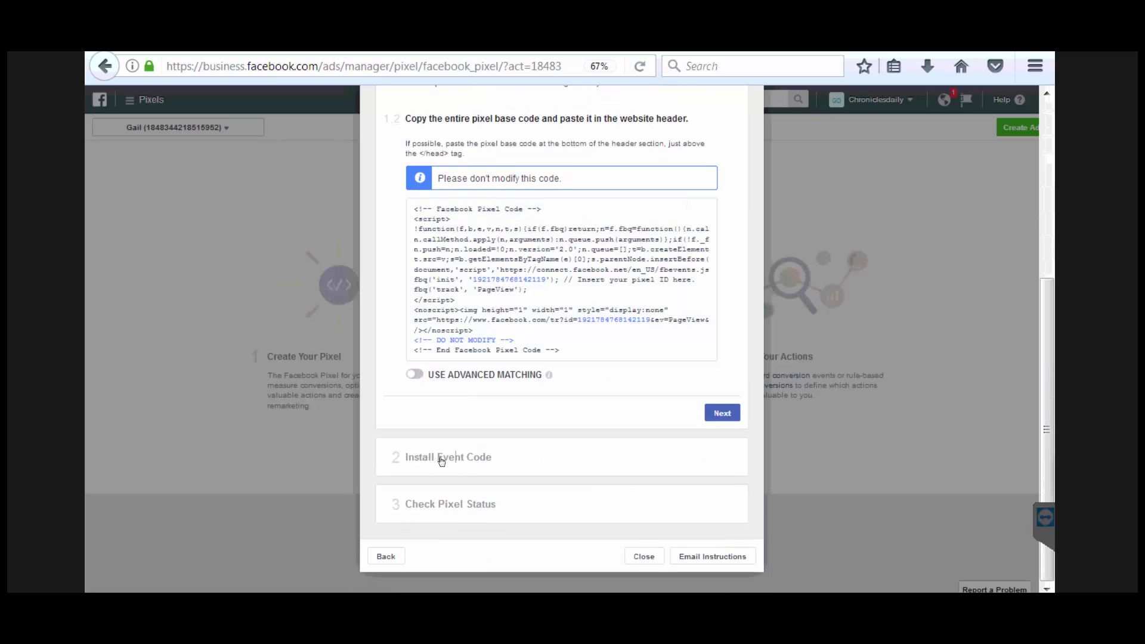
click(441, 459)
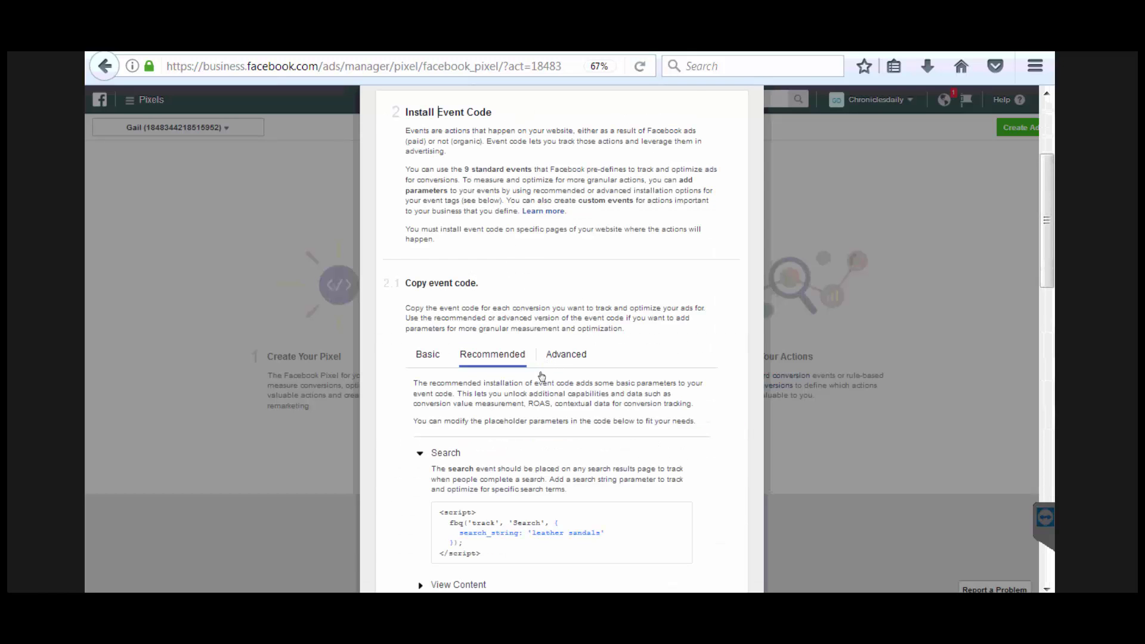
scroll(540, 376, down, 3)
scroll(460, 416, down, 2)
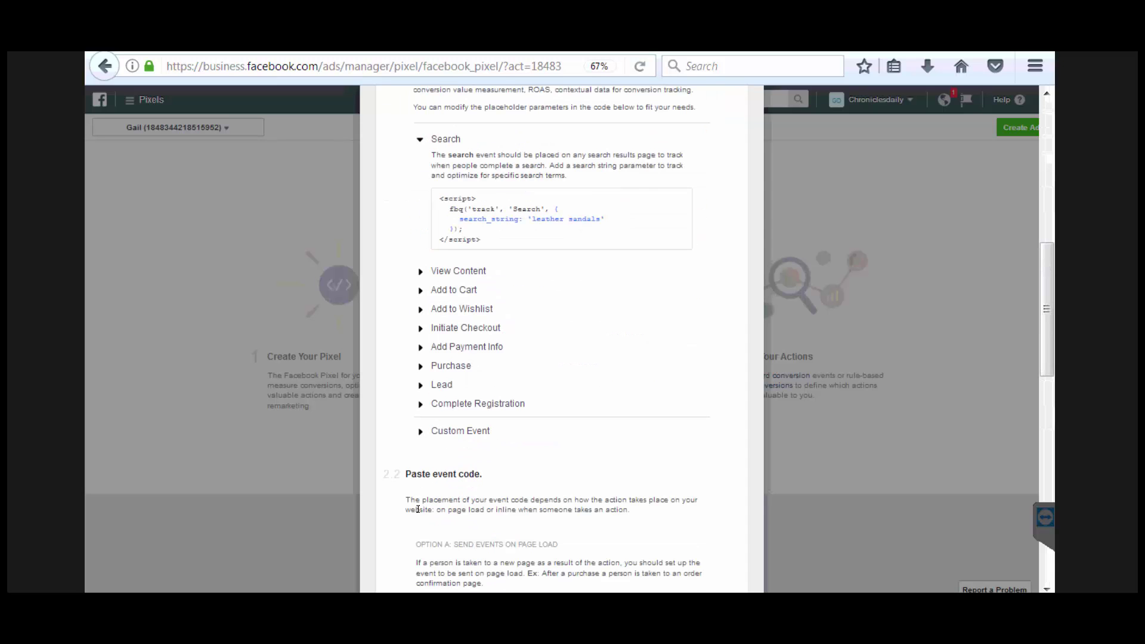
click(421, 386)
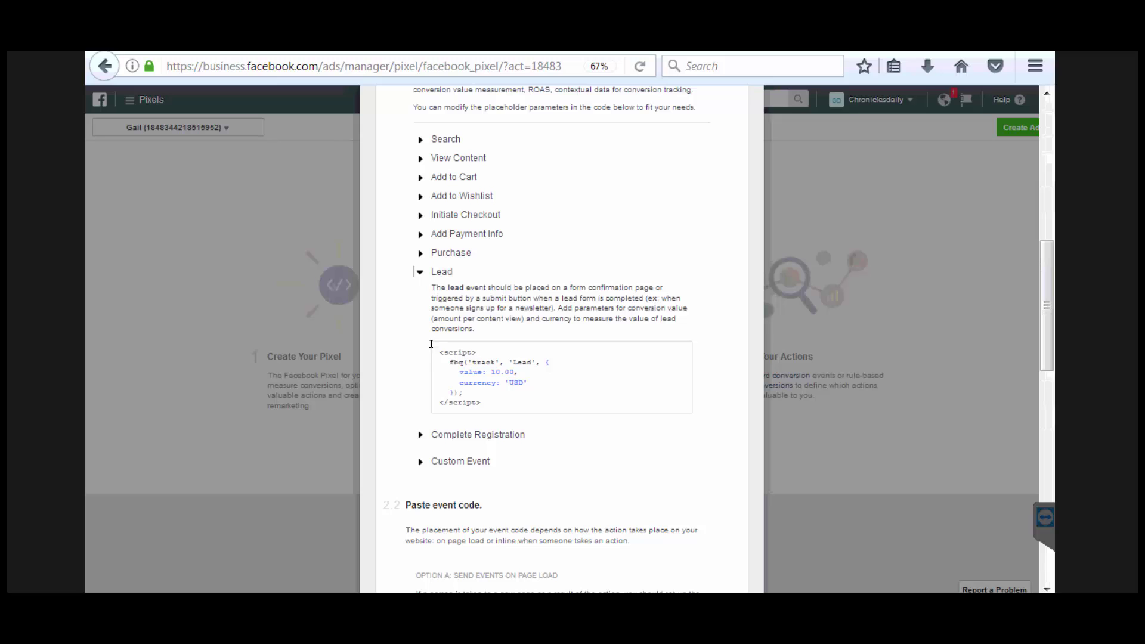
mouse_move(497, 411)
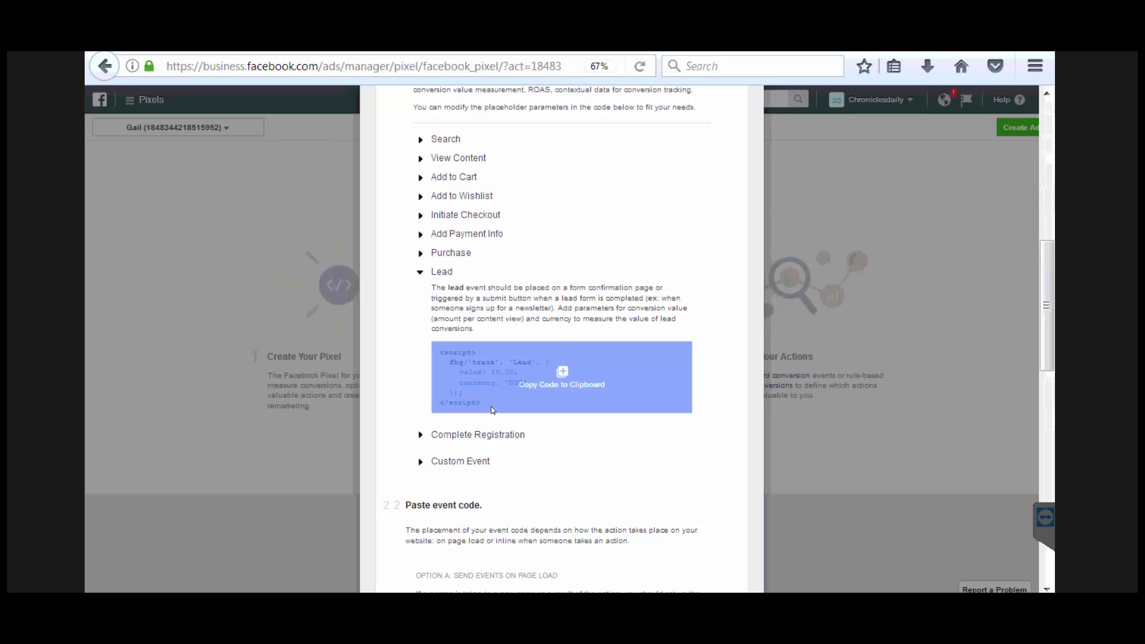
click(561, 374)
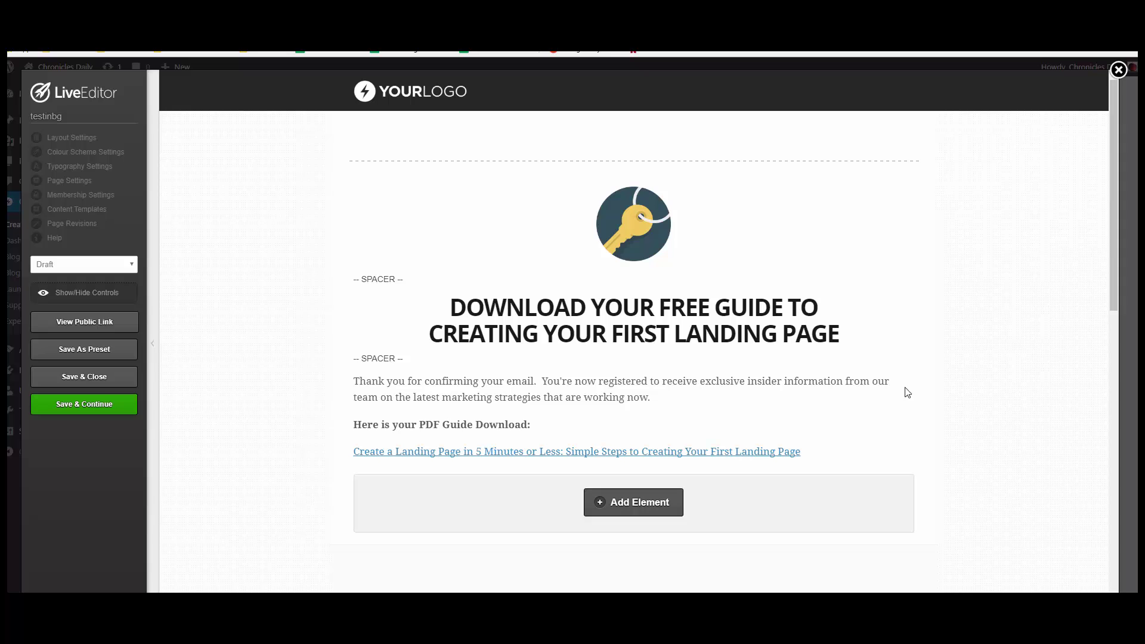
Start a new element beneath the copyright line in the page's footer row, searching for "script" and choosing the JavaScript element.
scroll(427, 475, down, 3)
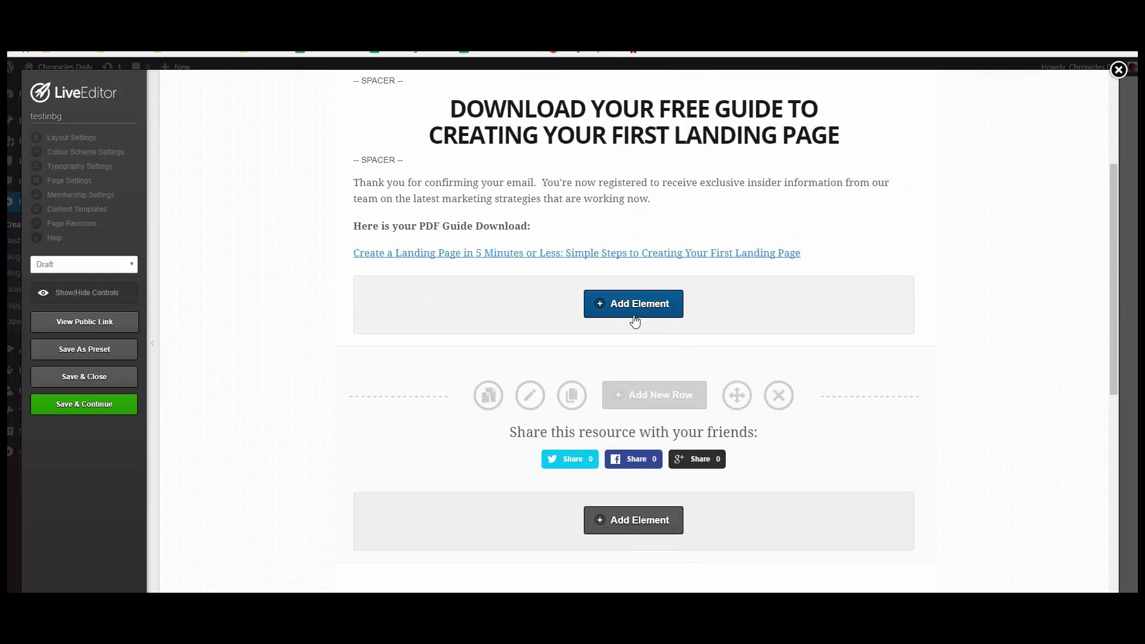
scroll(637, 358, down, 6)
scroll(595, 480, down, 1)
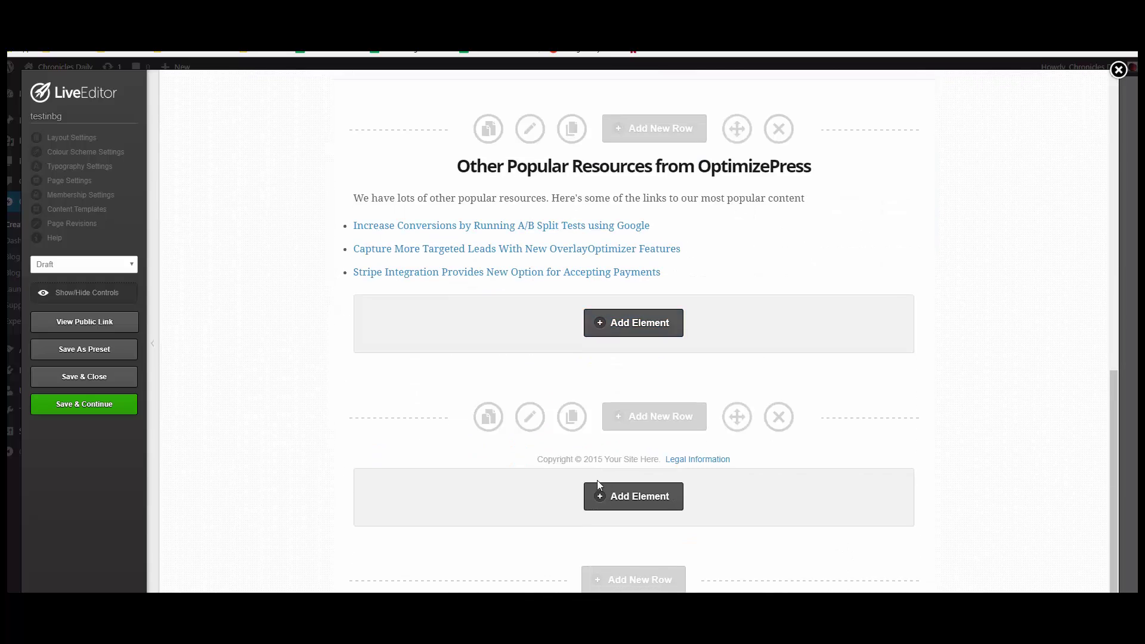
click(627, 496)
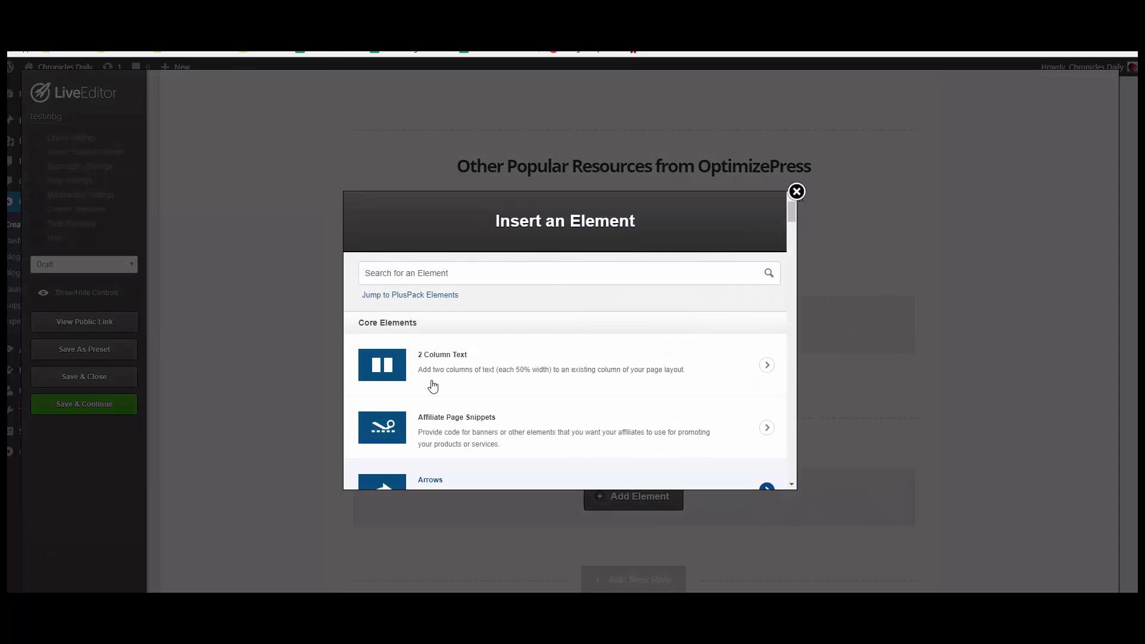
text(s)
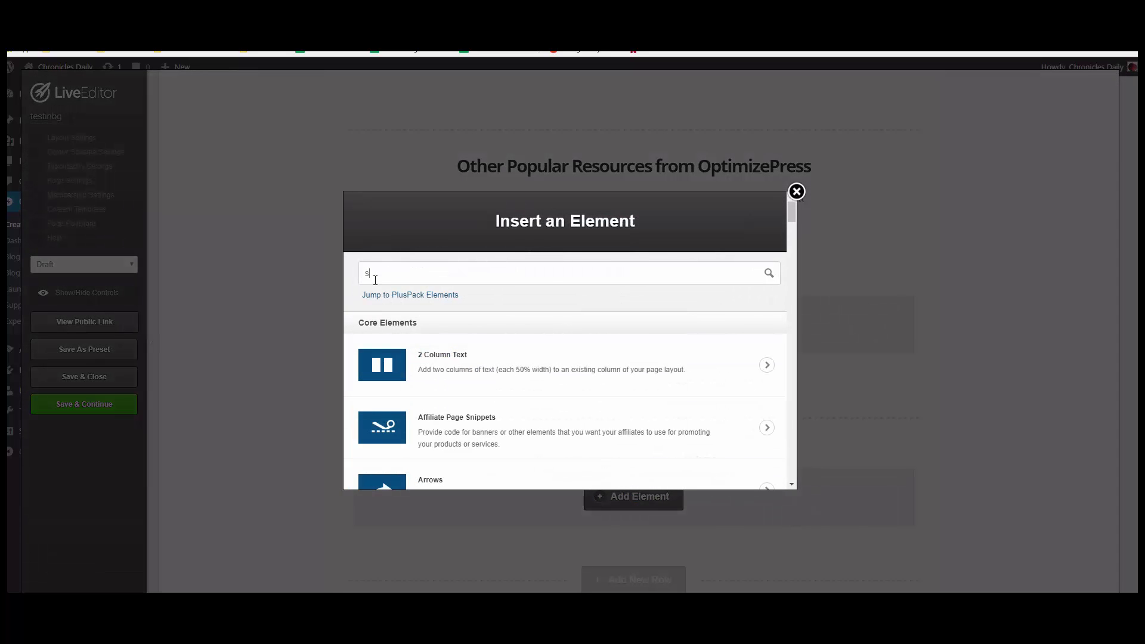
text(cript)
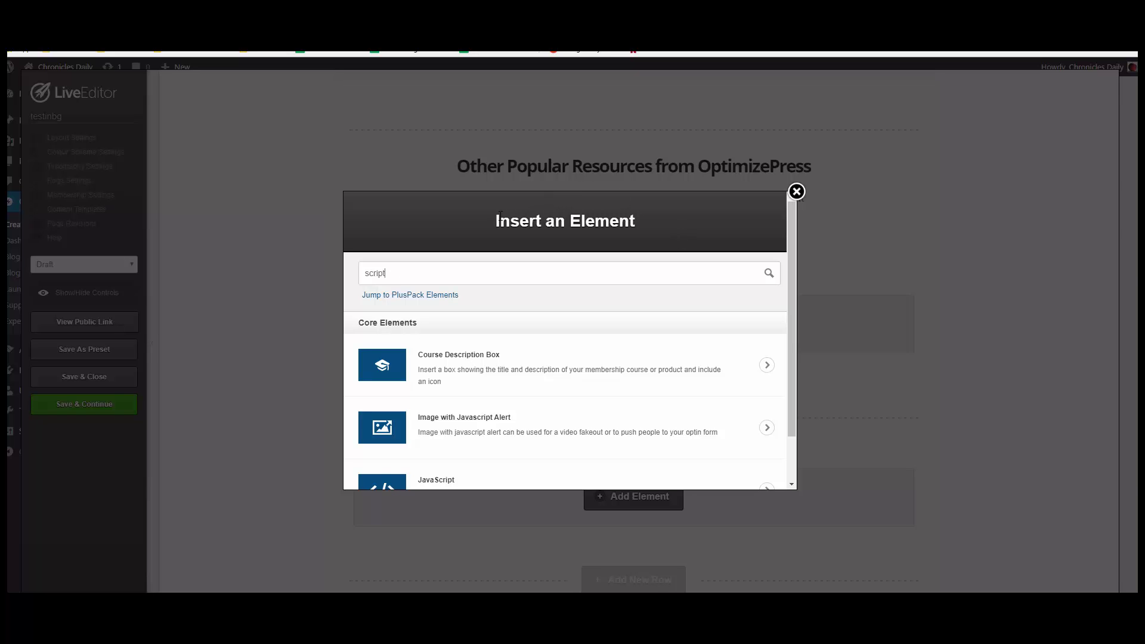
scroll(471, 430, down, 1)
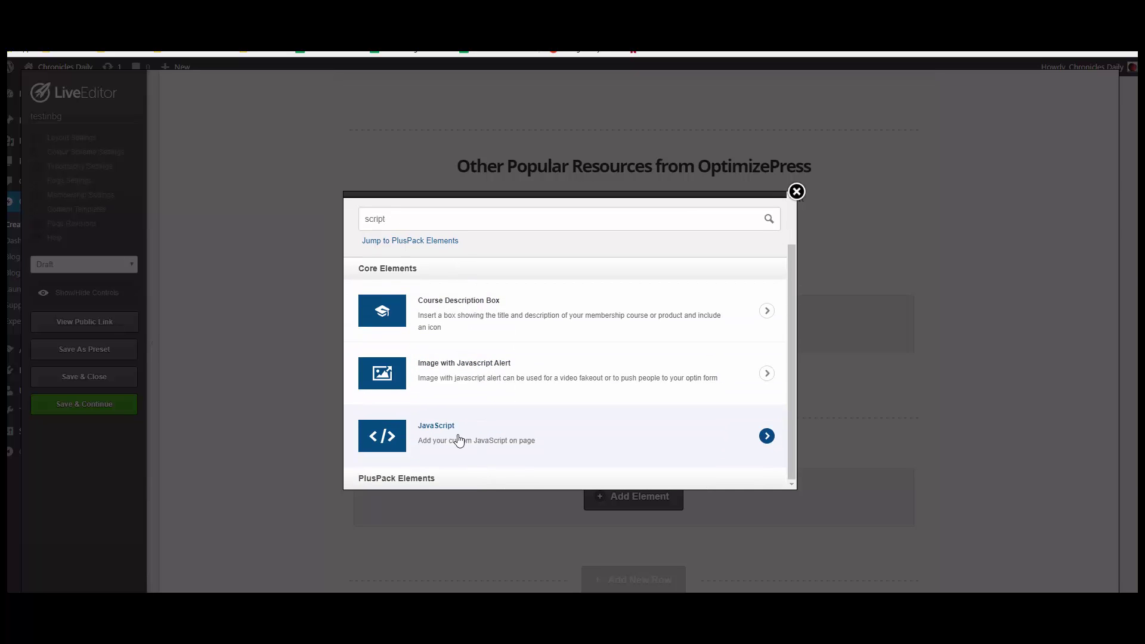
click(426, 440)
Paste the copied Facebook Lead event code as the custom JavaScript and insert the element into the footer row.
click(384, 359)
right_click(384, 358)
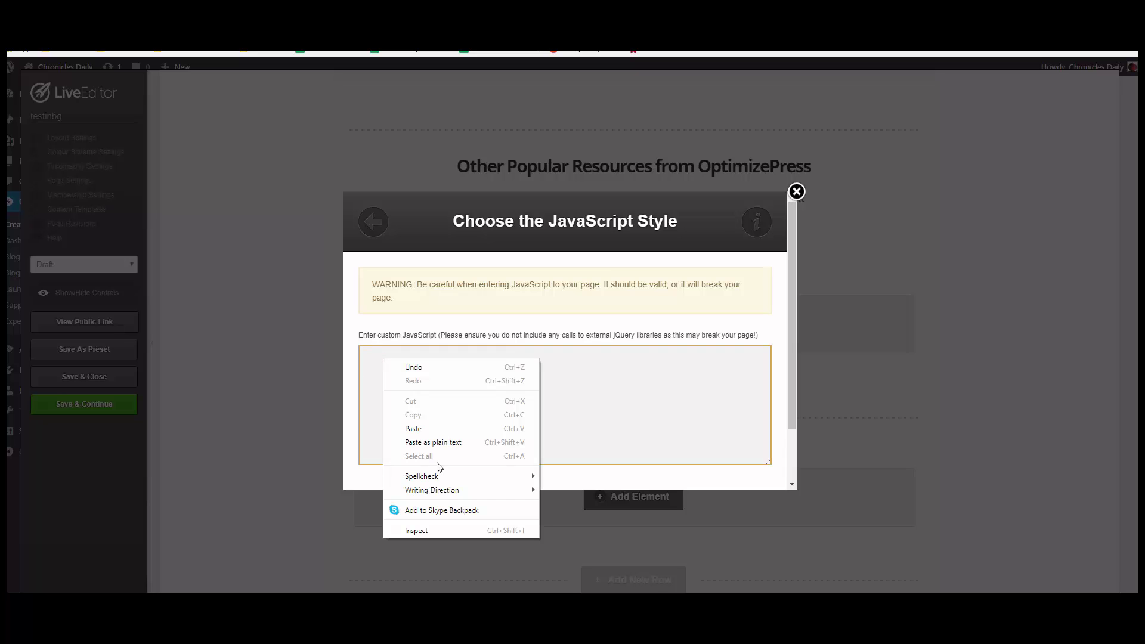
click(410, 429)
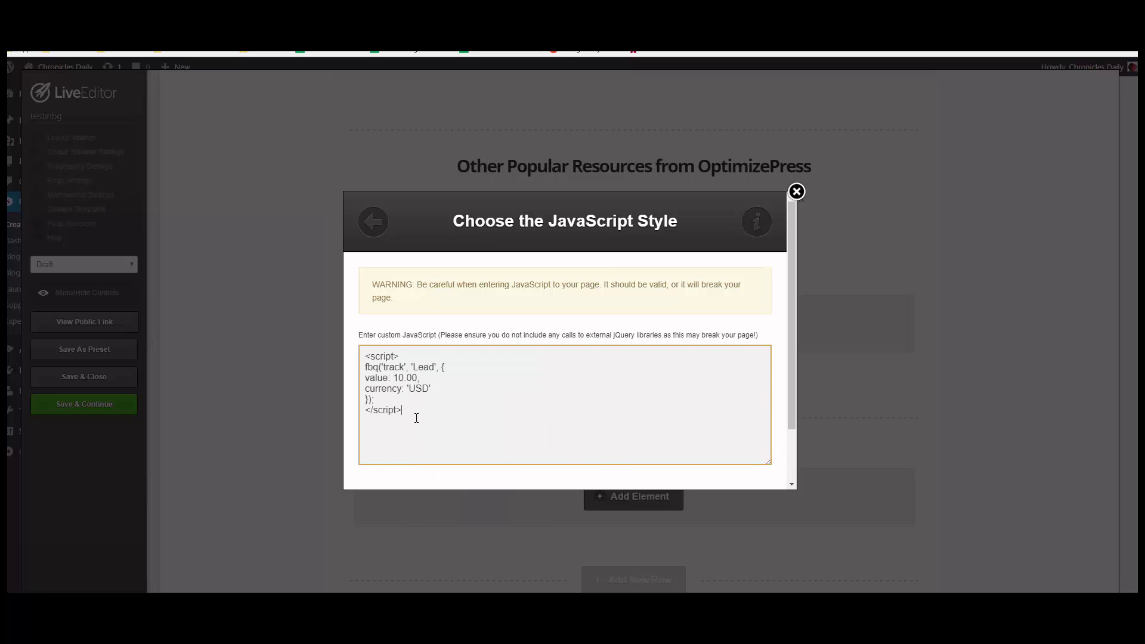
drag(416, 411, 351, 348)
click(538, 405)
scroll(538, 442, down, 2)
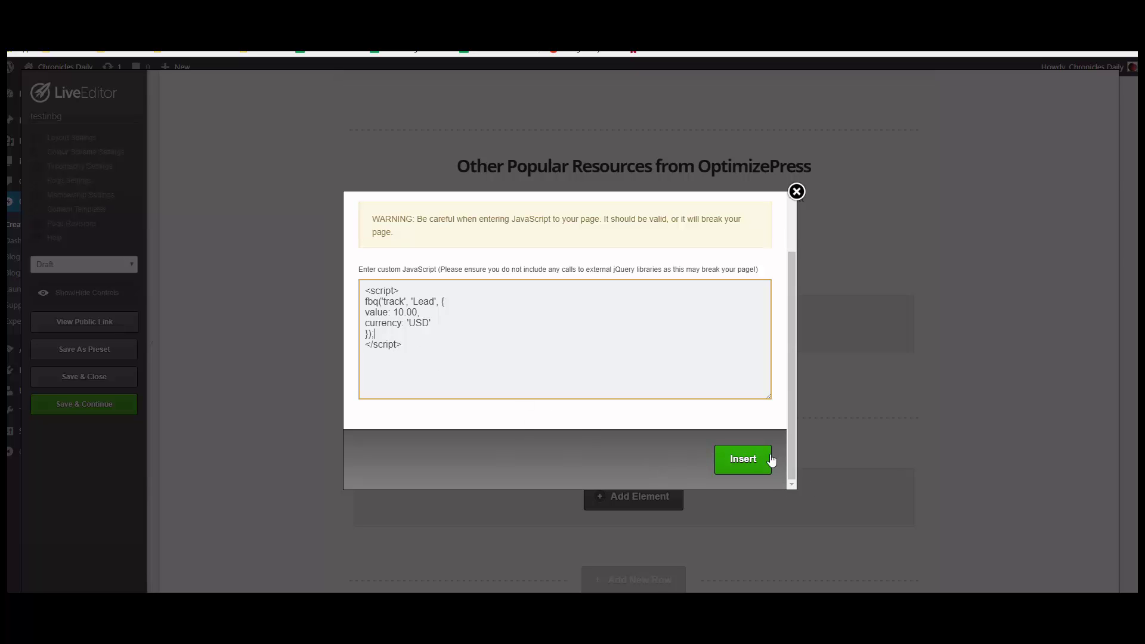
click(742, 469)
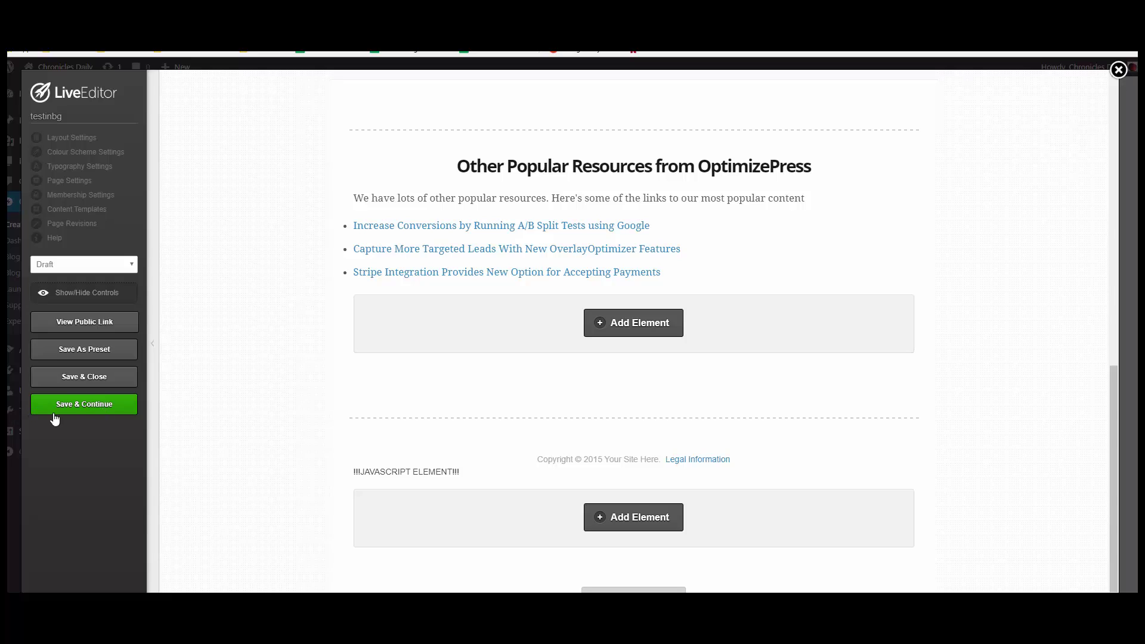
Set the page status to Publish and save the page while staying in the editor.
click(83, 264)
click(62, 284)
click(81, 405)
mouse_move(643, 356)
scroll(278, 303, up, 5)
scroll(277, 302, up, 5)
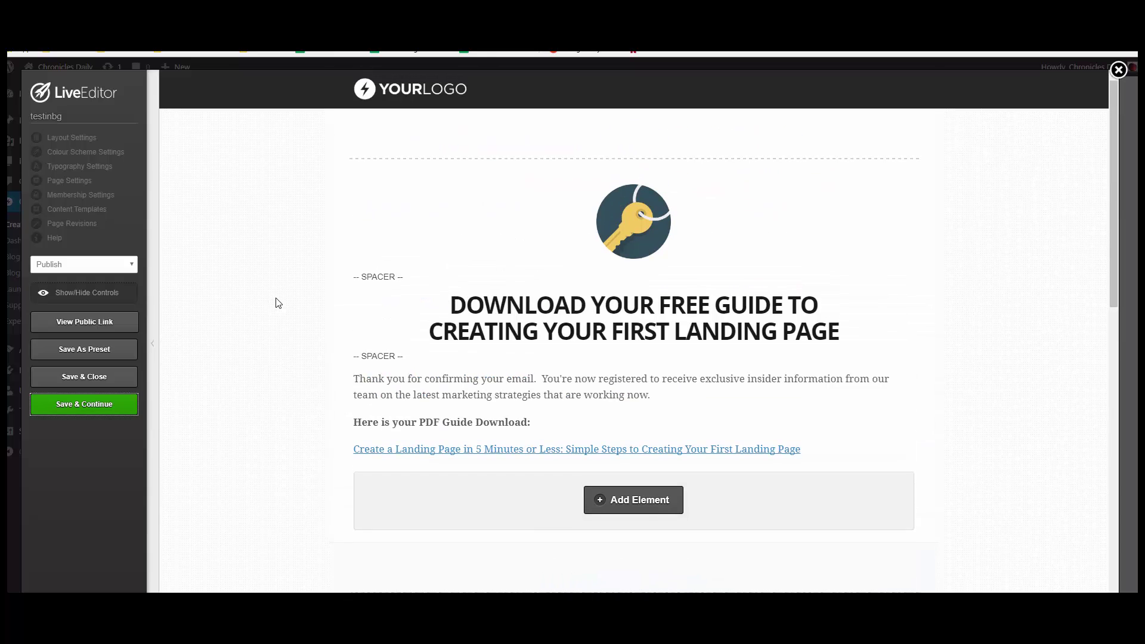